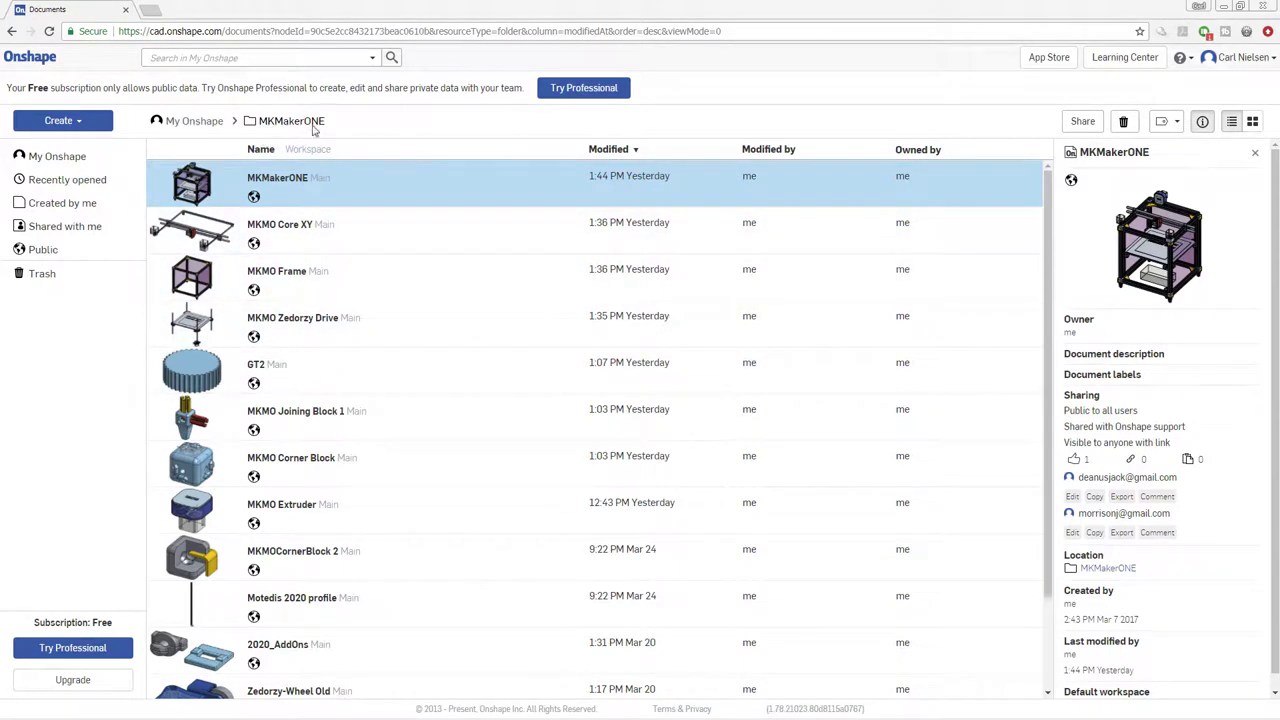
Open the MKMakerONE document to show its frame, CoreXY, Z-Drive and power supply assembly
click(277, 183)
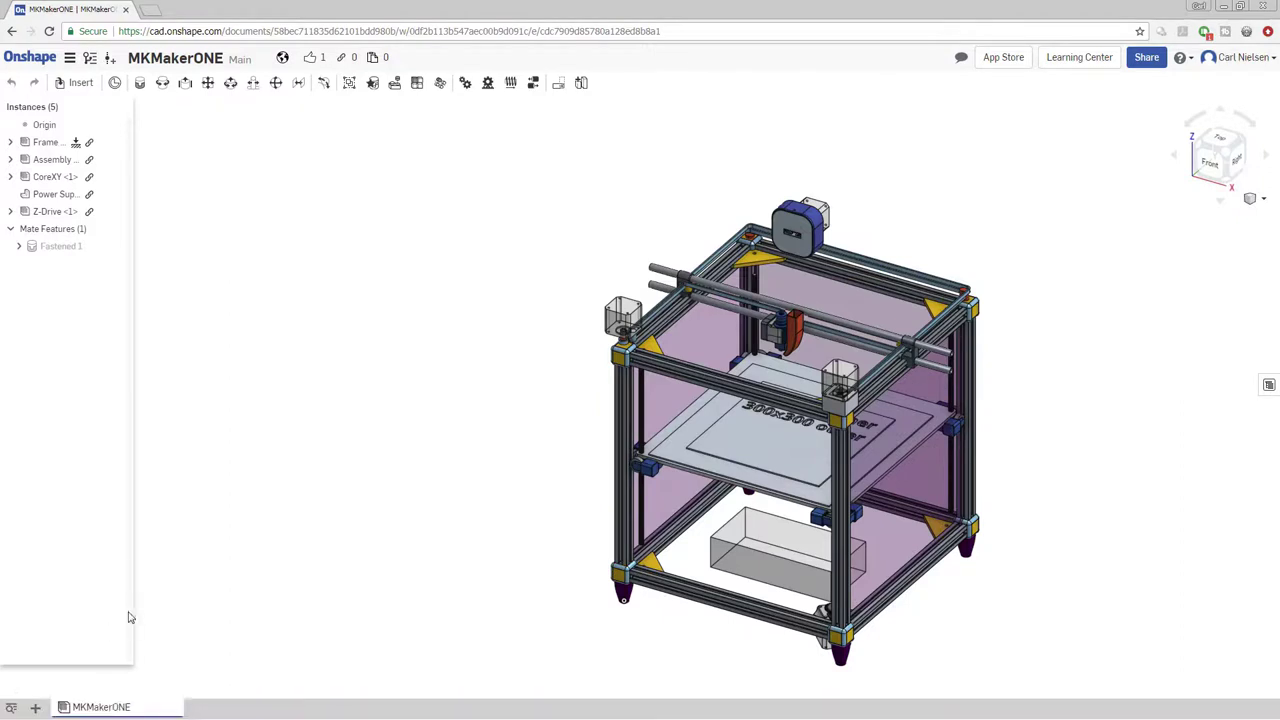
mouse_move(116, 712)
Select the extruder motor unit and orbit to inspect it floating unmated above the rail
scroll(806, 226, up, 5)
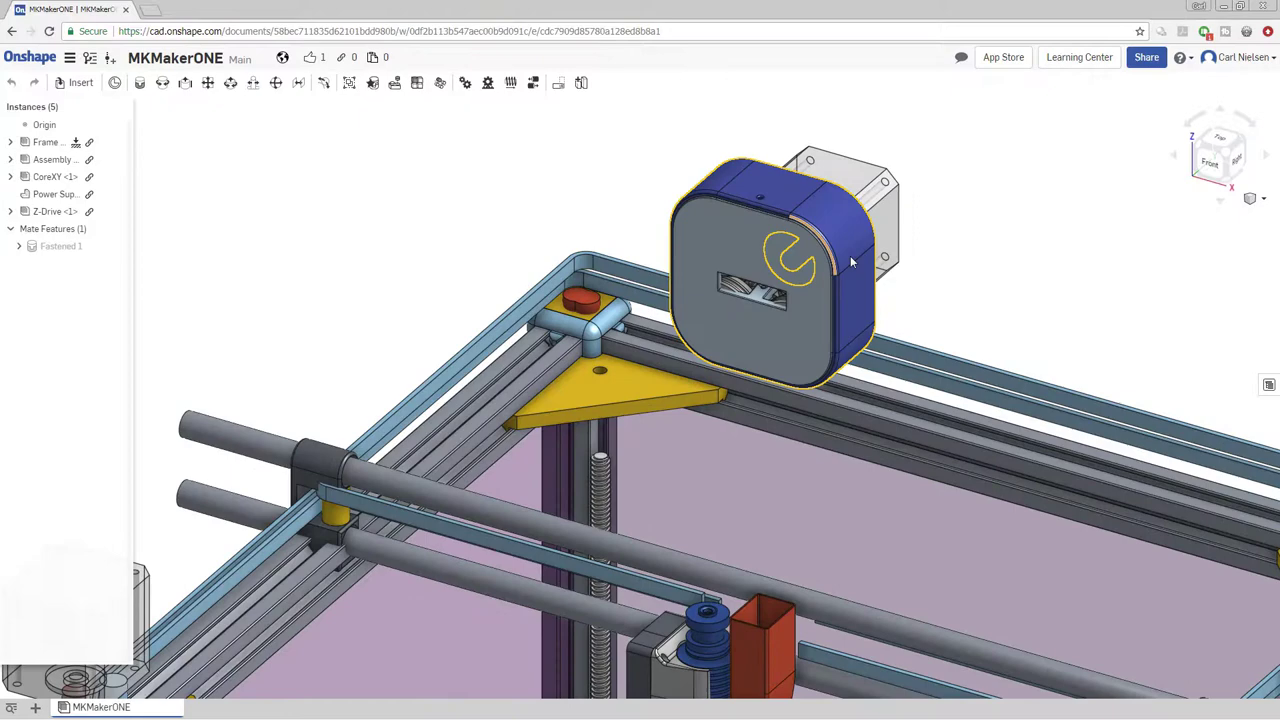
click(798, 262)
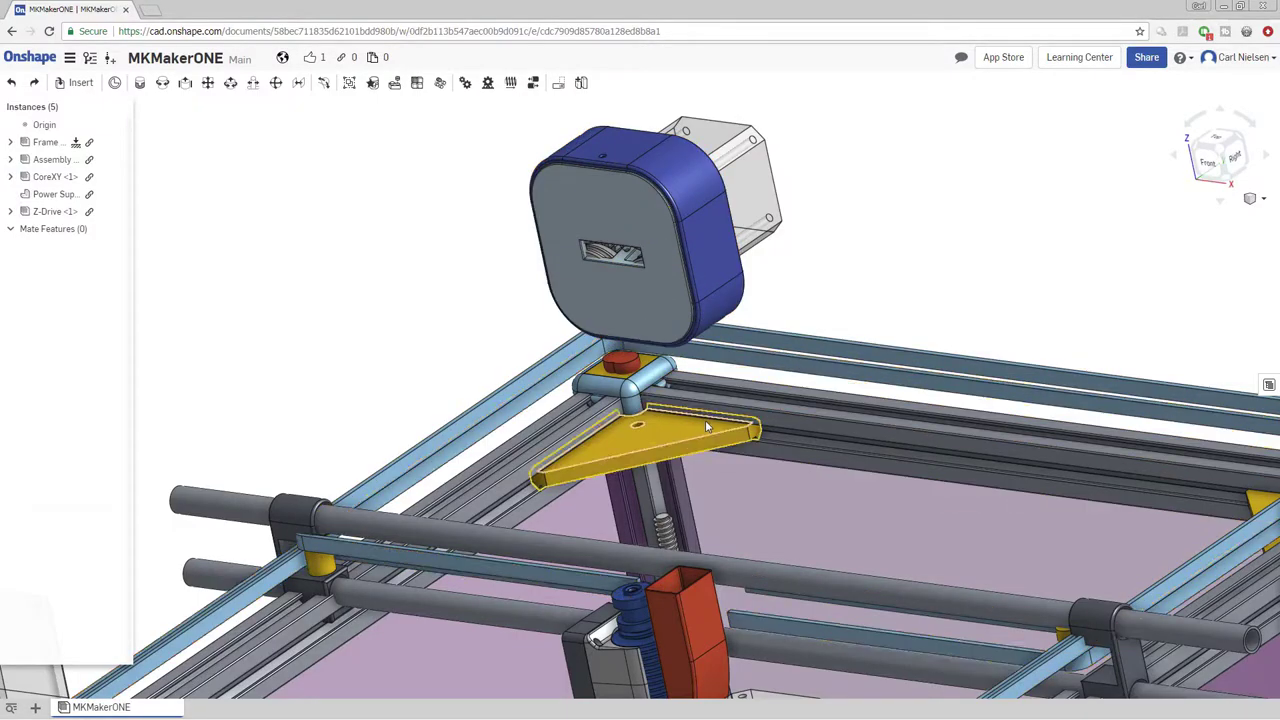
mouse_move(705, 420)
right_down()
mouse_move(718, 399)
mouse_move(657, 433)
mouse_move(707, 431)
right_up()
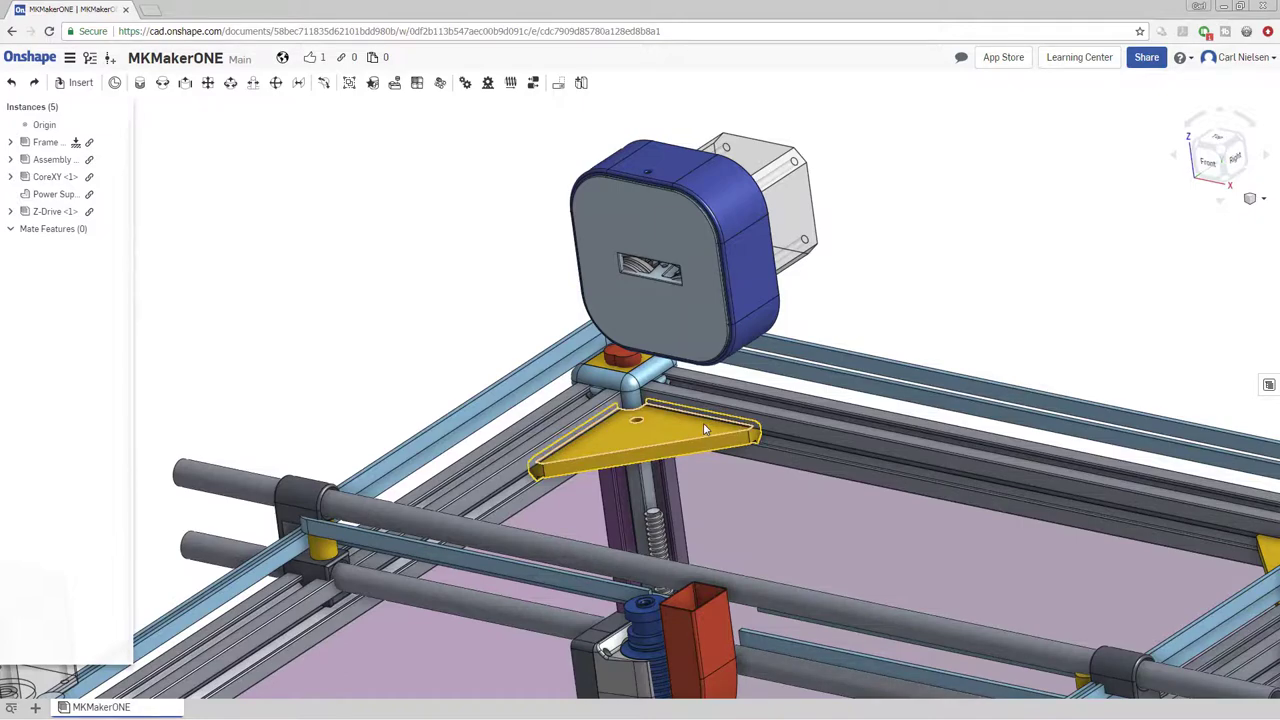
right_drag(705, 430, 714, 286)
scroll(899, 412, down, 3)
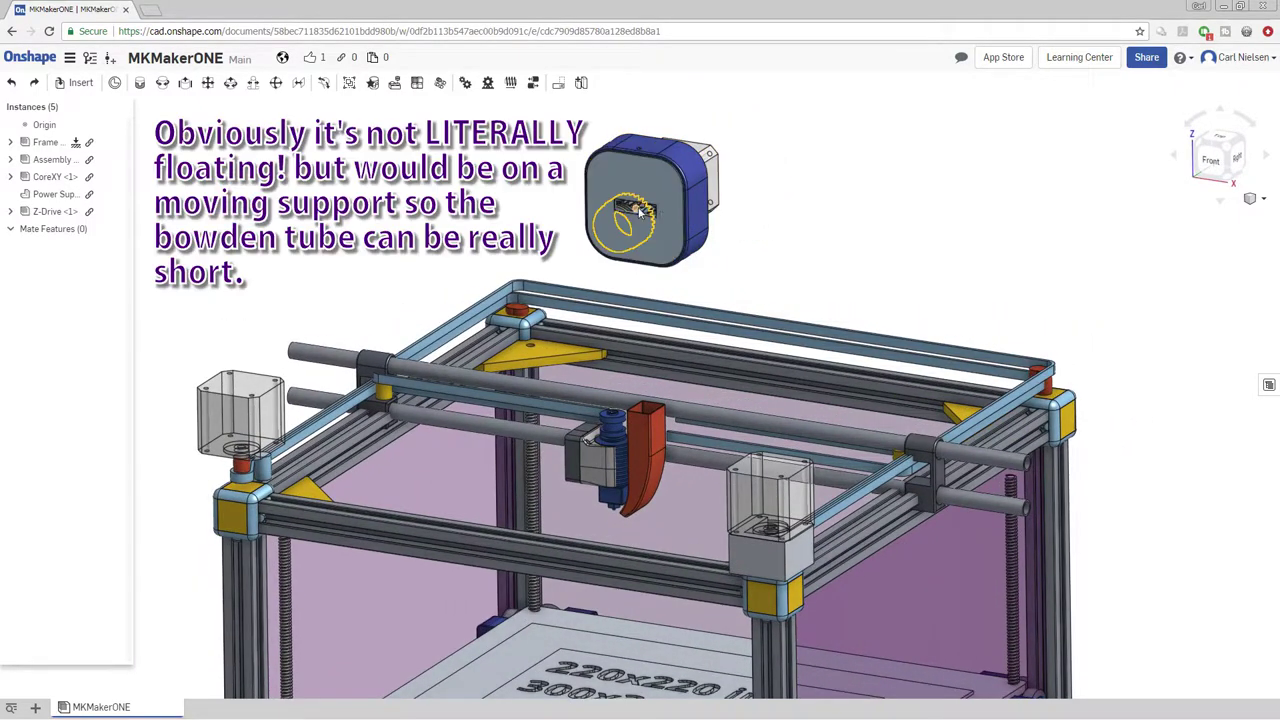
scroll(641, 212, up, 5)
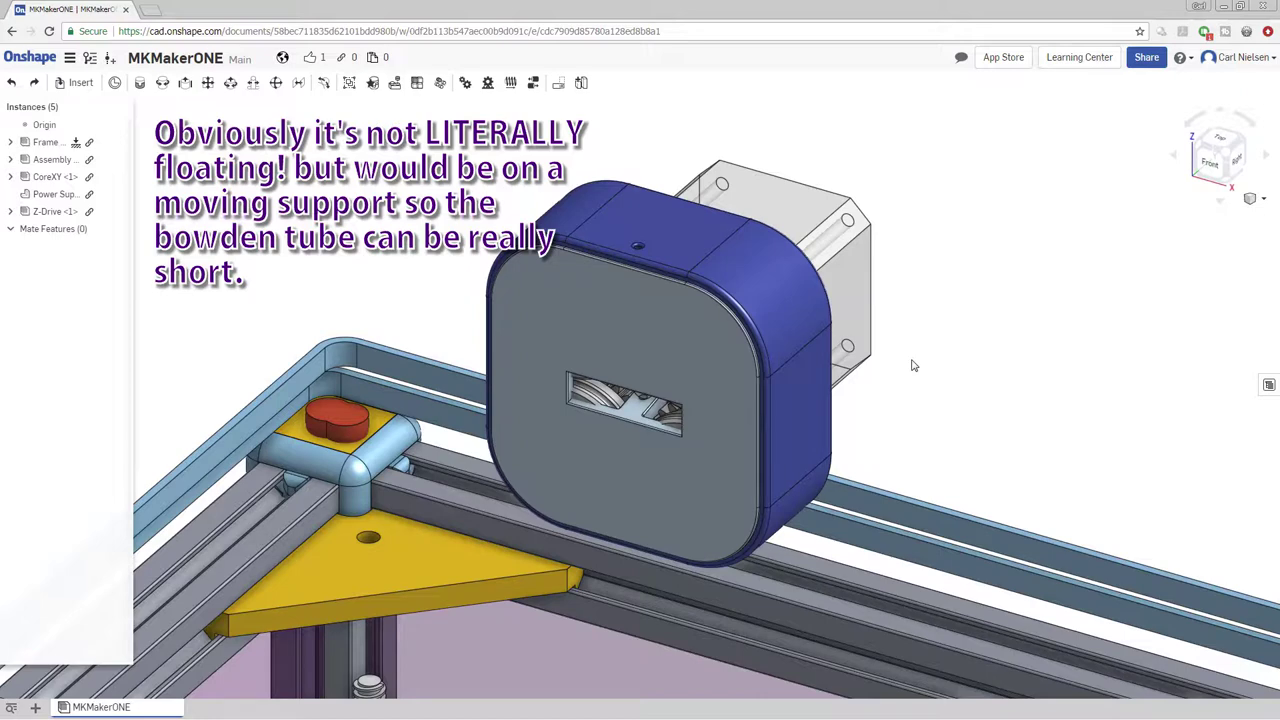
Drag the extruder housing's front lid 90.3 mm outward to expose the four rollers
click(654, 356)
drag(630, 385, 373, 518)
right_drag(373, 518, 720, 330)
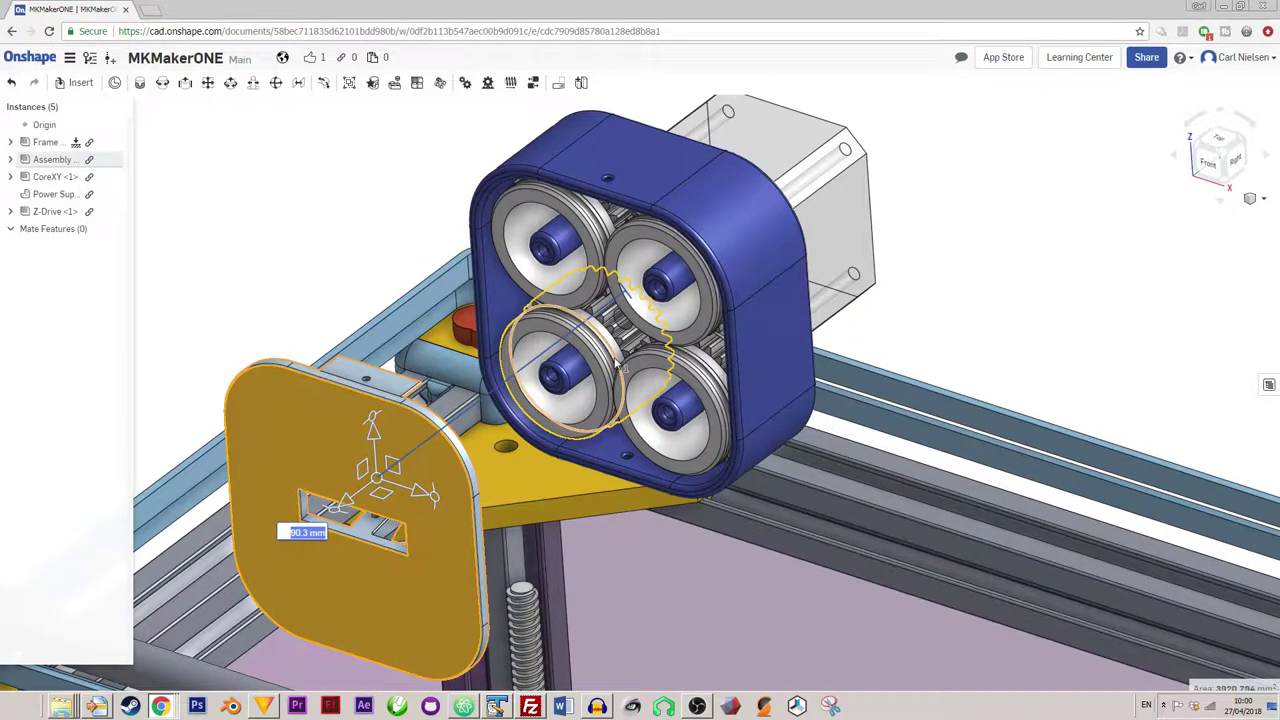
scroll(618, 370, up, 4)
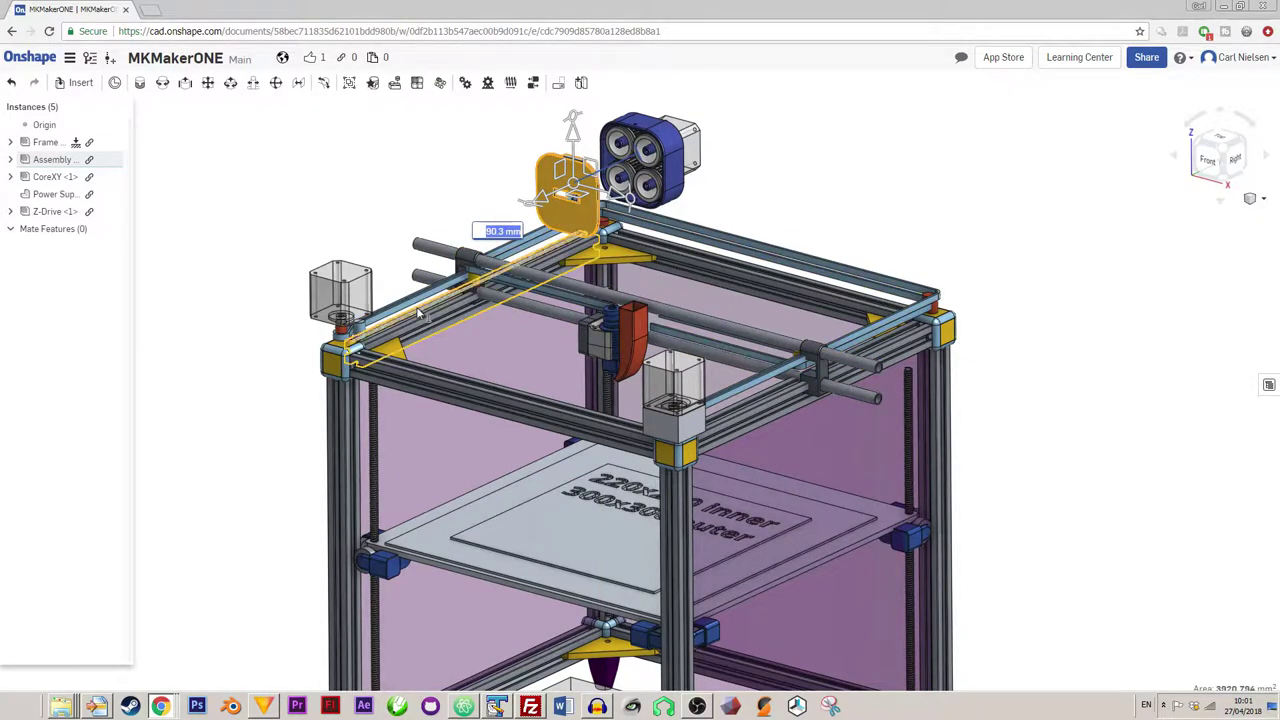
Zoom out and orbit the printer from front to right side, bringing the bottom rails and feet into view
right_drag(415, 305, 649, 404)
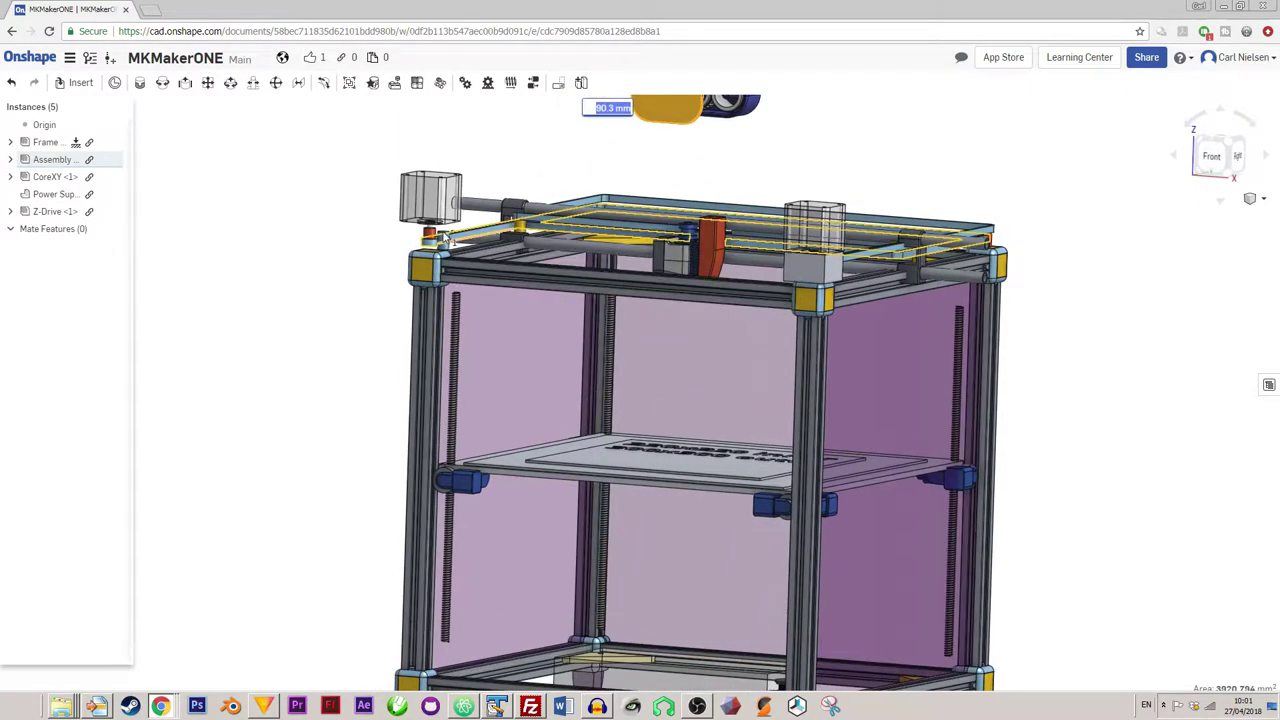
scroll(390, 255, up, 5)
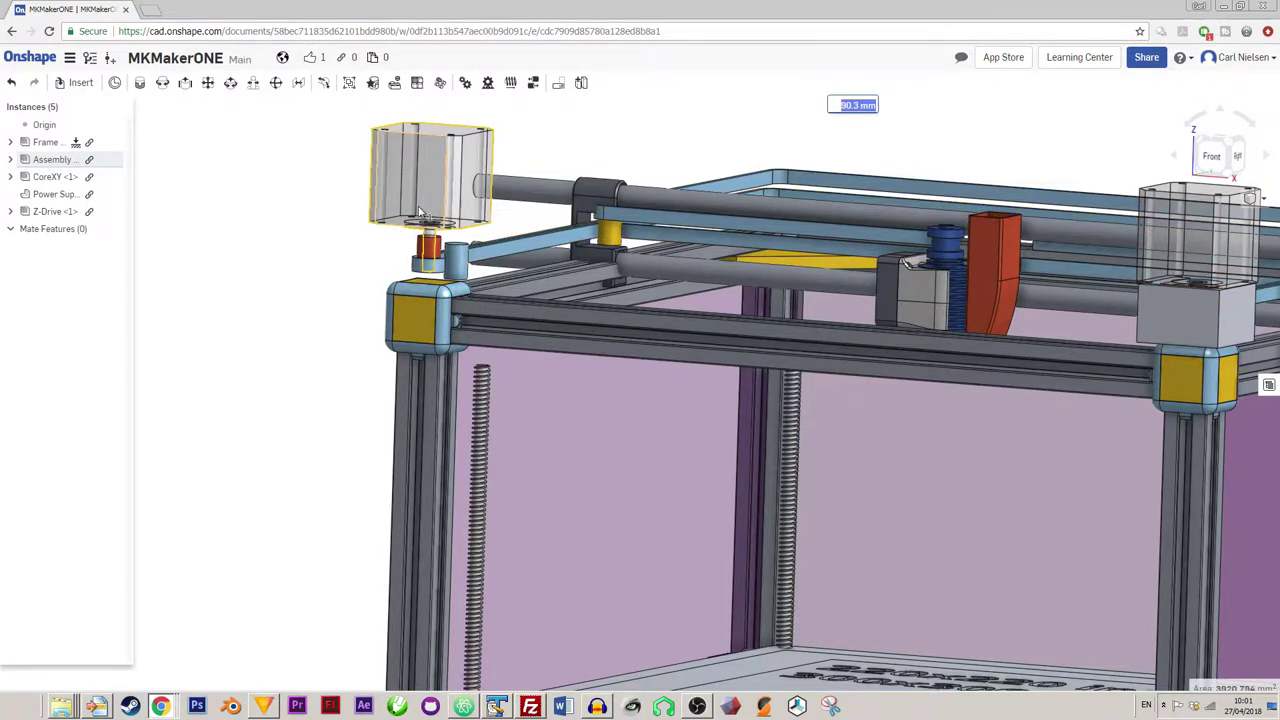
middle_drag(420, 212, 274, 199)
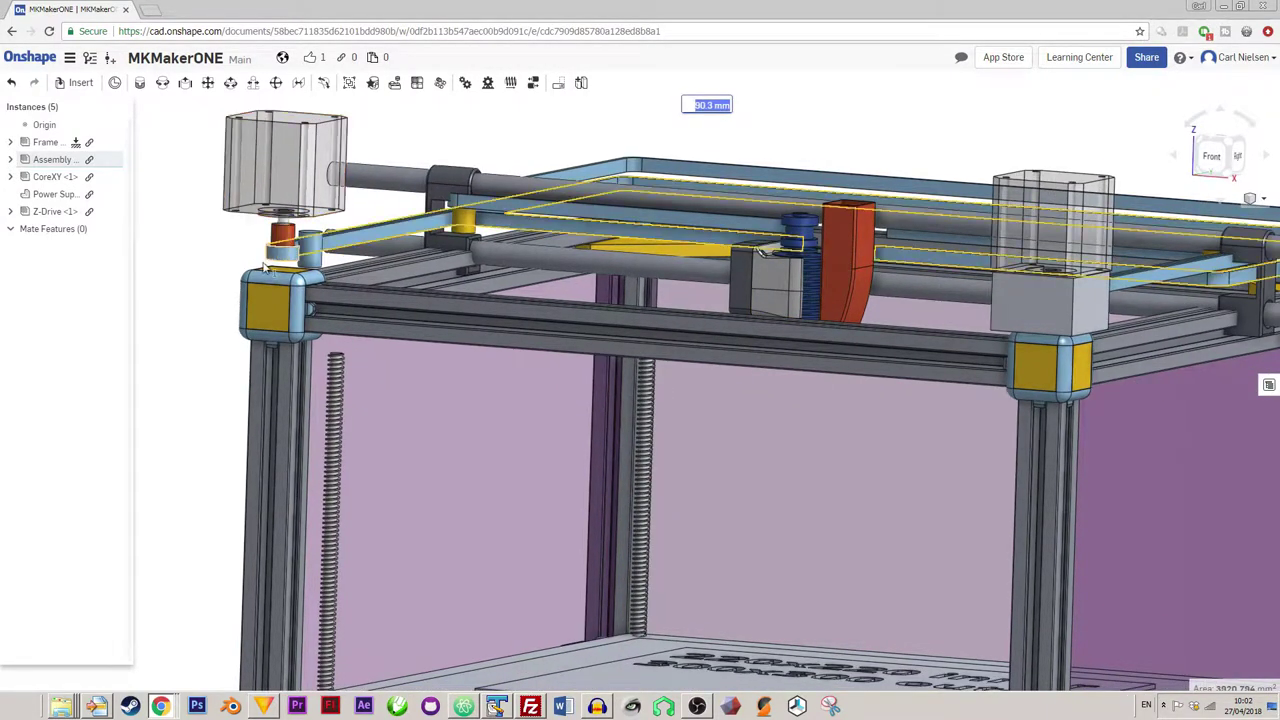
mouse_move(1064, 305)
right_down()
mouse_move(1046, 372)
mouse_move(1011, 383)
mouse_move(1054, 298)
right_up()
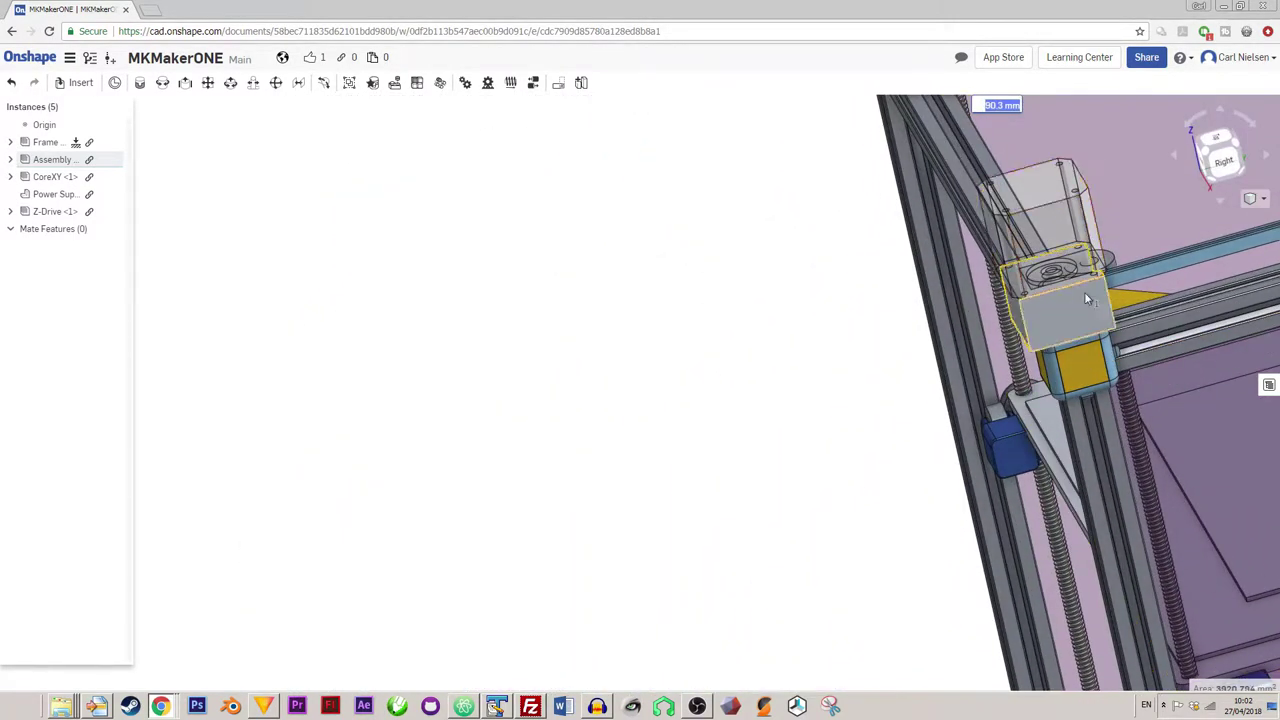
right_drag(1063, 318, 929, 351)
scroll(929, 351, down, 5)
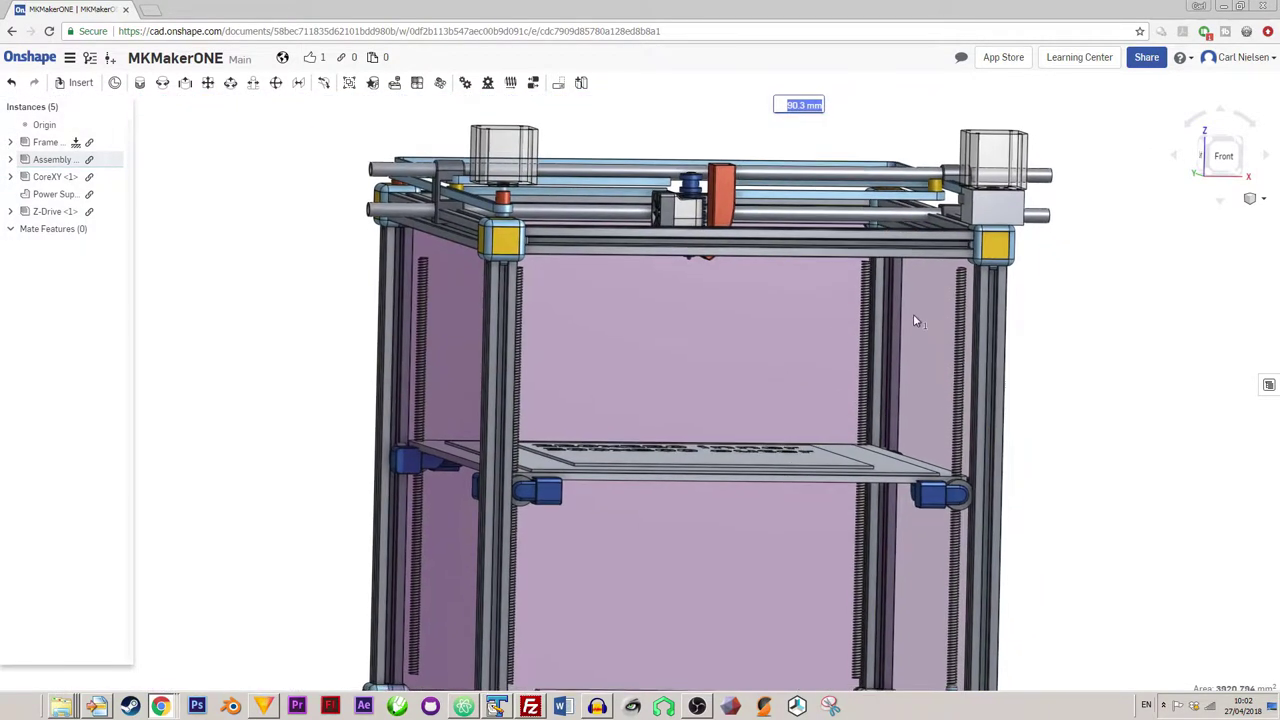
middle_drag(913, 320, 868, 235)
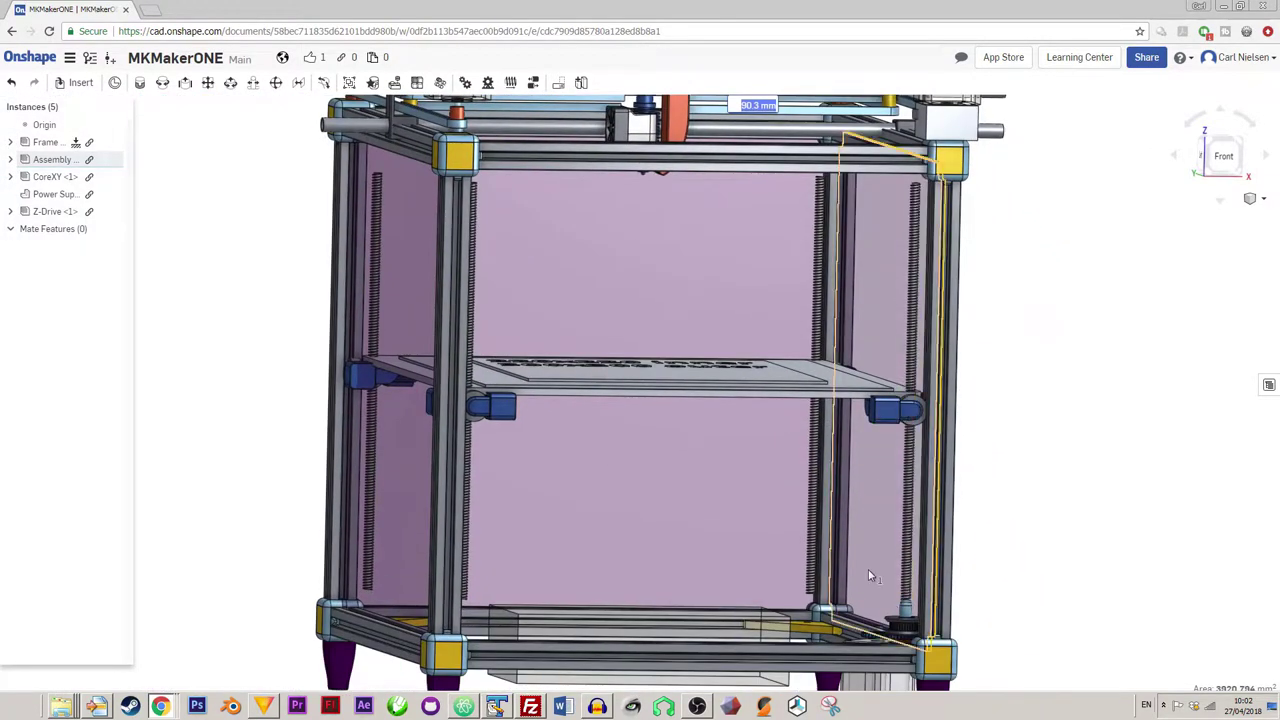
middle_drag(873, 650, 775, 416)
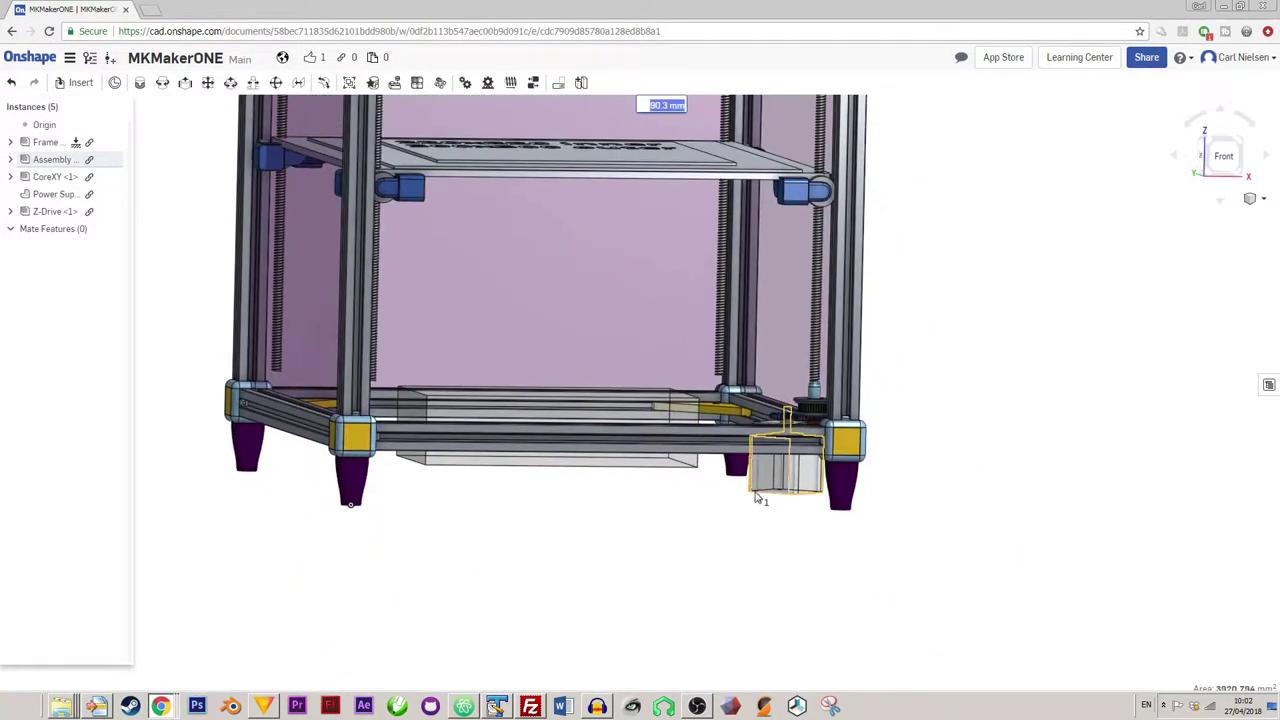
Orbit to an angled view of the bottom gears, then settle on a front view of the whole frame
middle_drag(565, 432, 543, 491)
scroll(806, 460, up, 5)
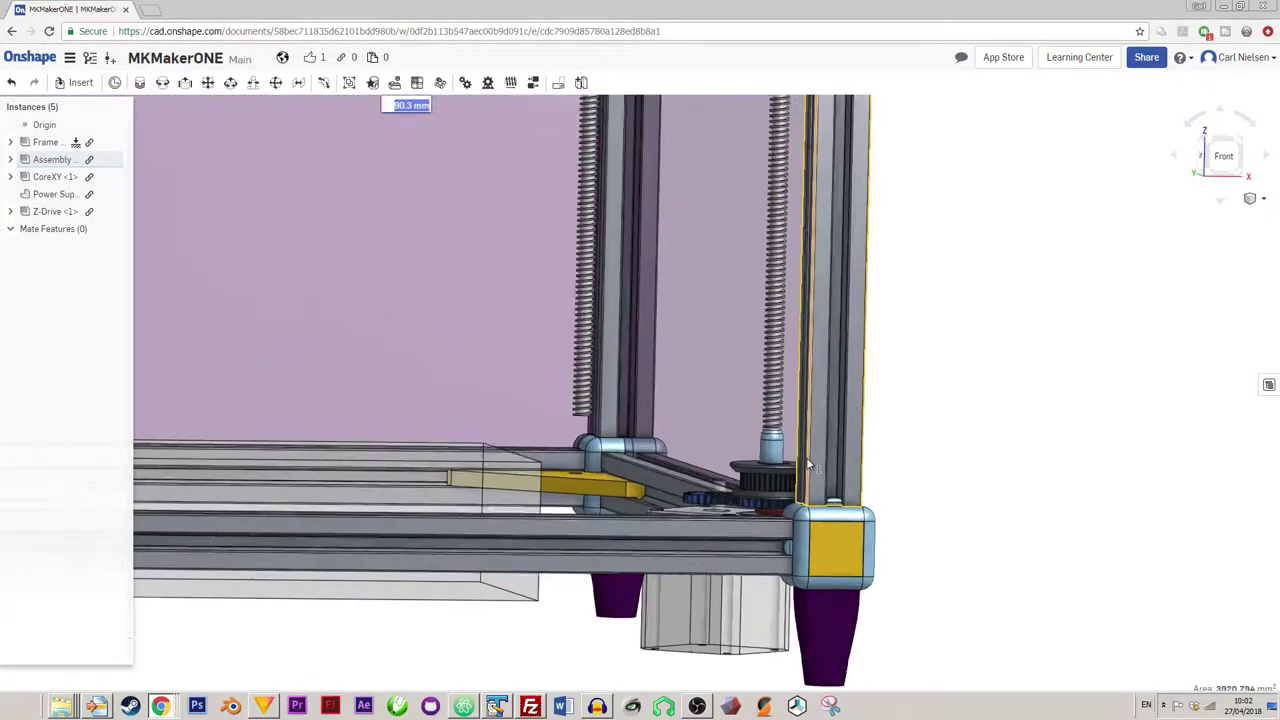
right_drag(718, 468, 736, 486)
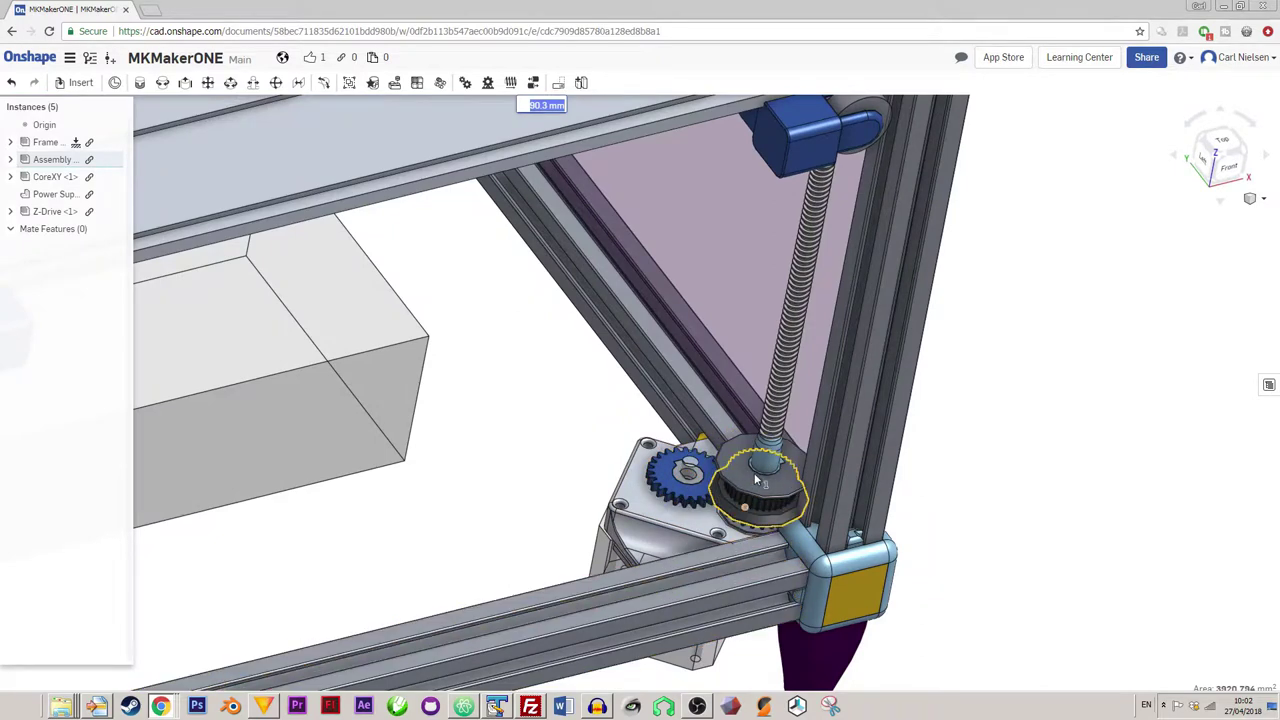
scroll(663, 492, down, 10)
right_drag(663, 492, 625, 495)
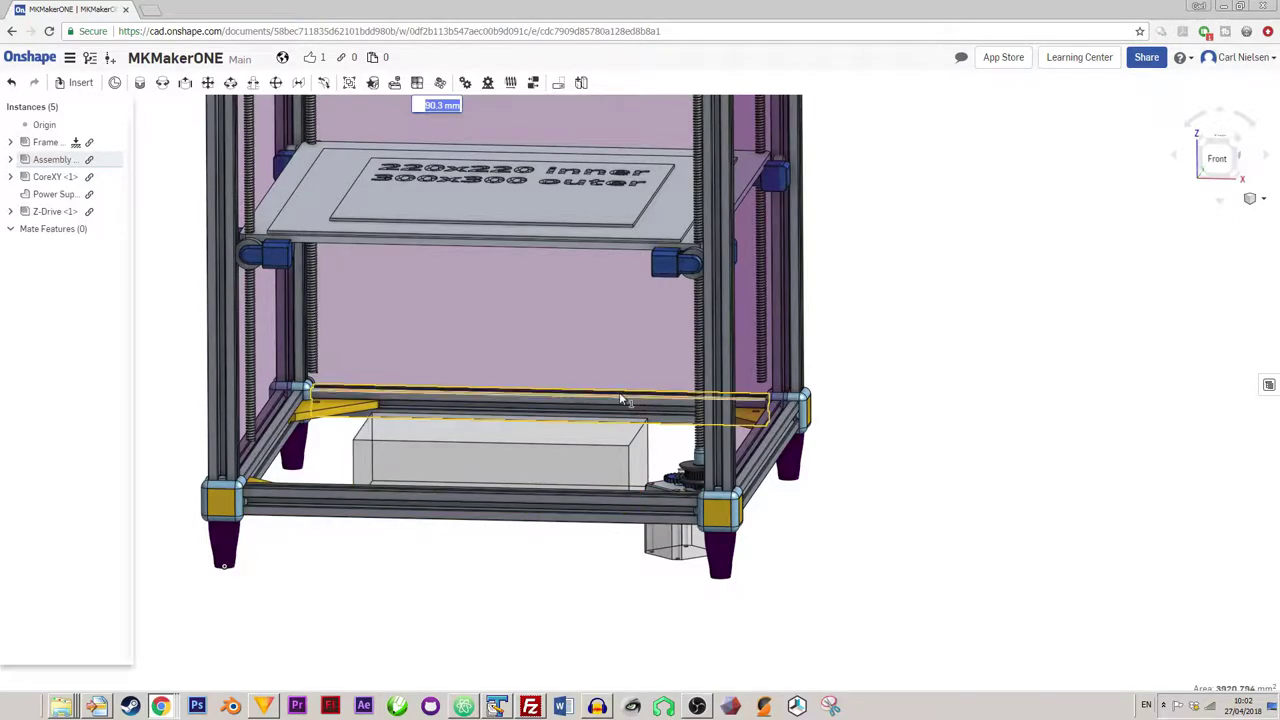
middle_drag(619, 392, 636, 492)
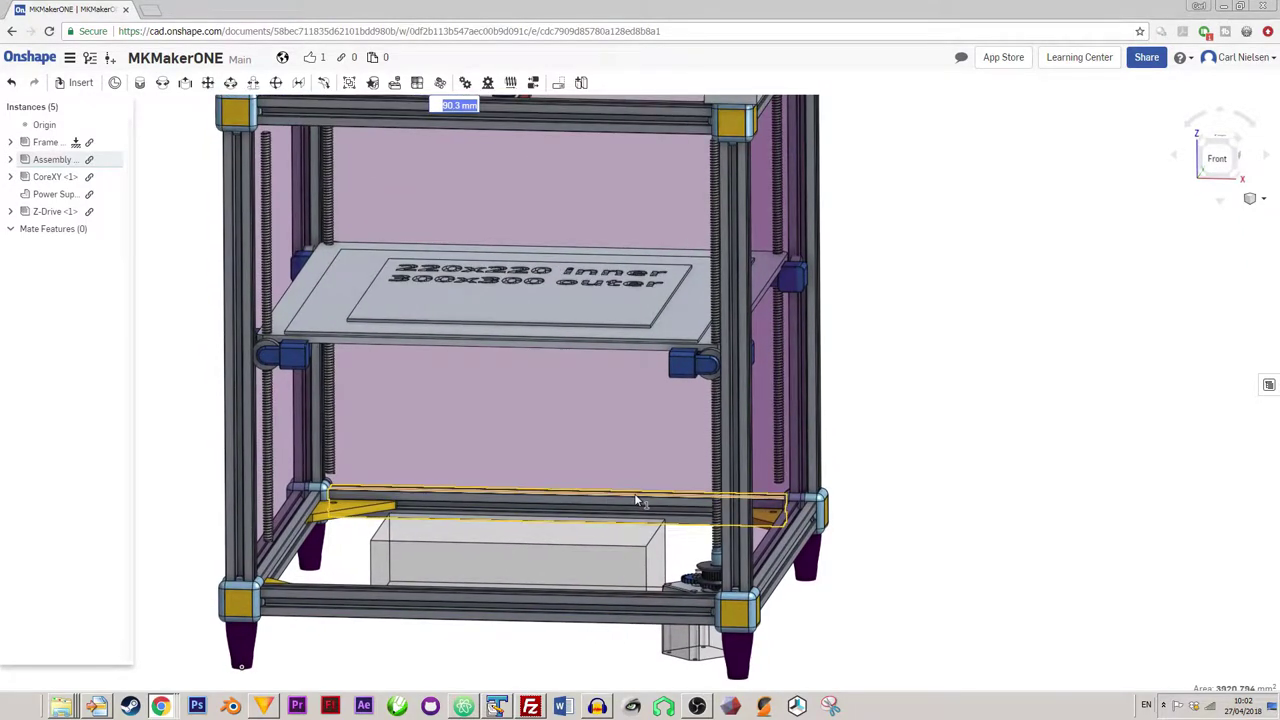
scroll(608, 458, down, 4)
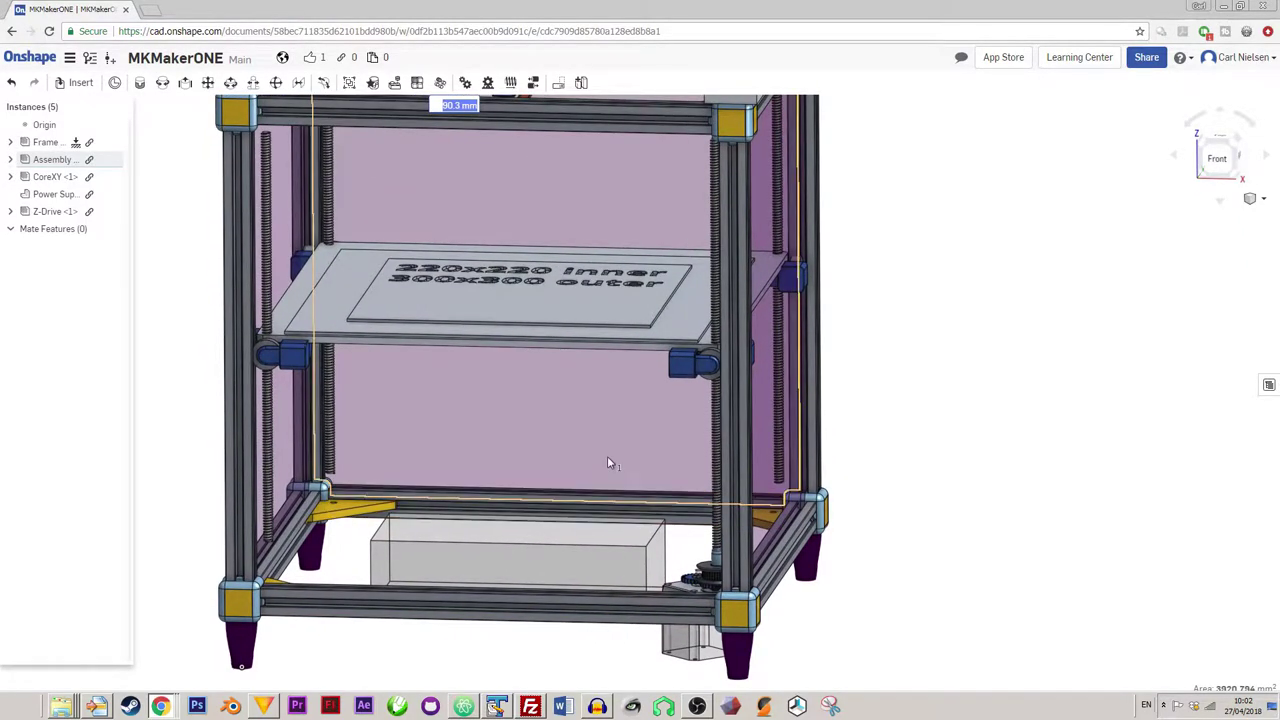
middle_drag(594, 423, 577, 474)
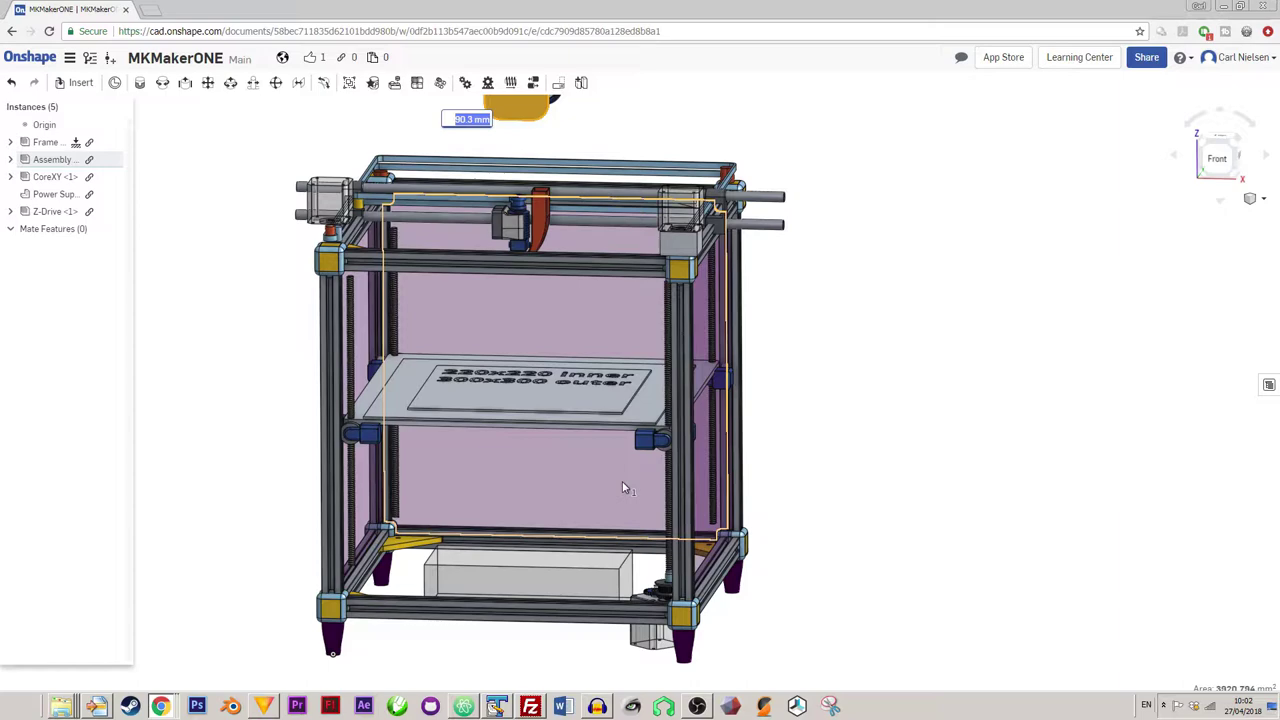
Switch to isometric view, select the right side panel and orbit in close to inspect it
key(shift+7)
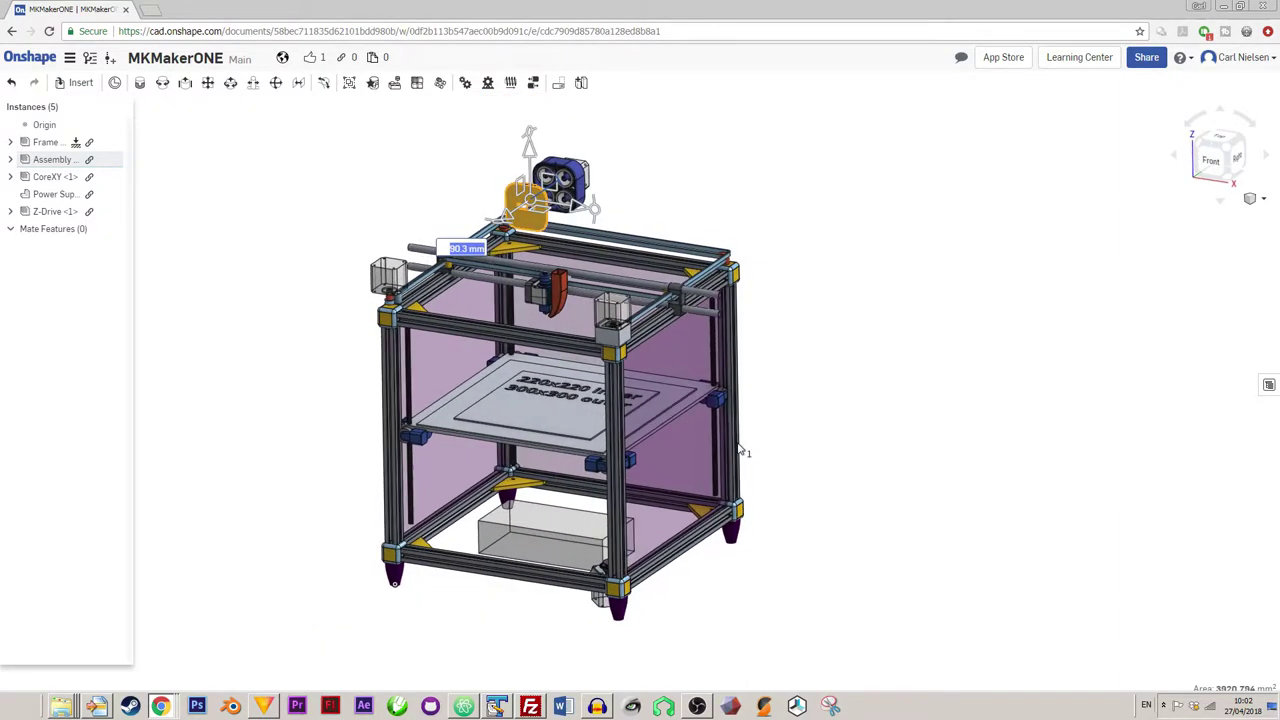
click(662, 420)
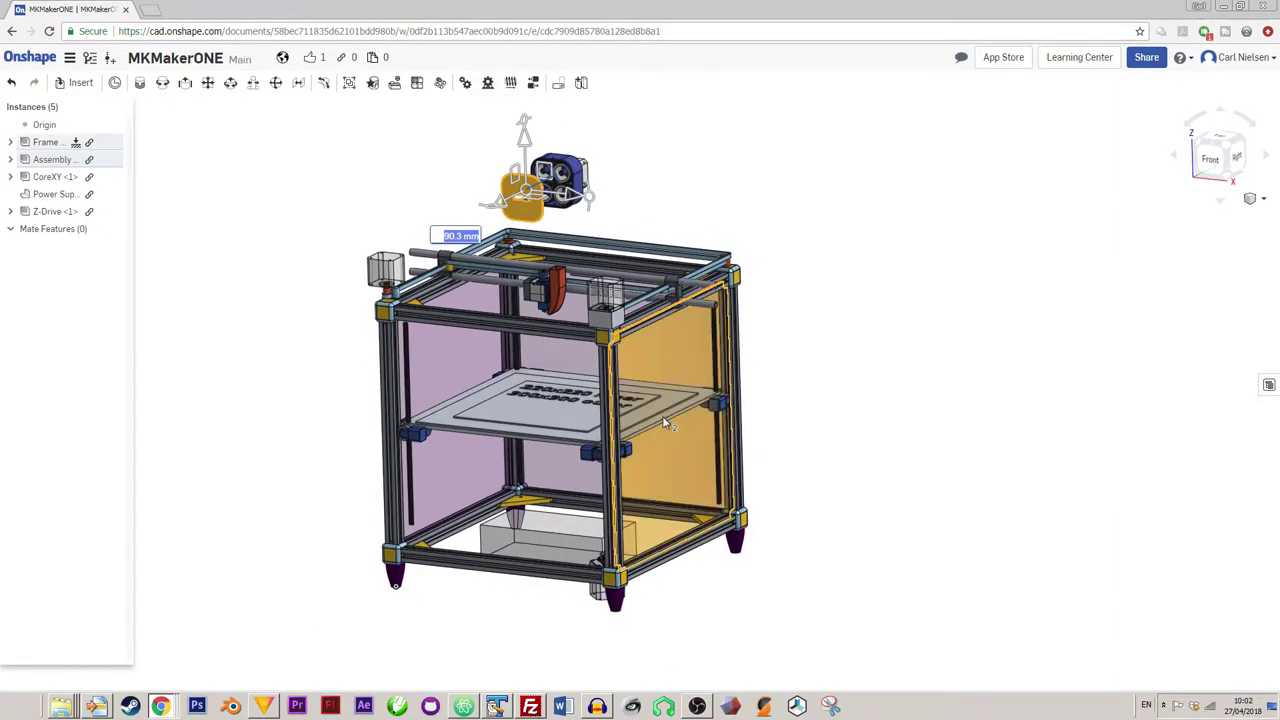
scroll(860, 494, up, 3)
right_drag(818, 518, 845, 510)
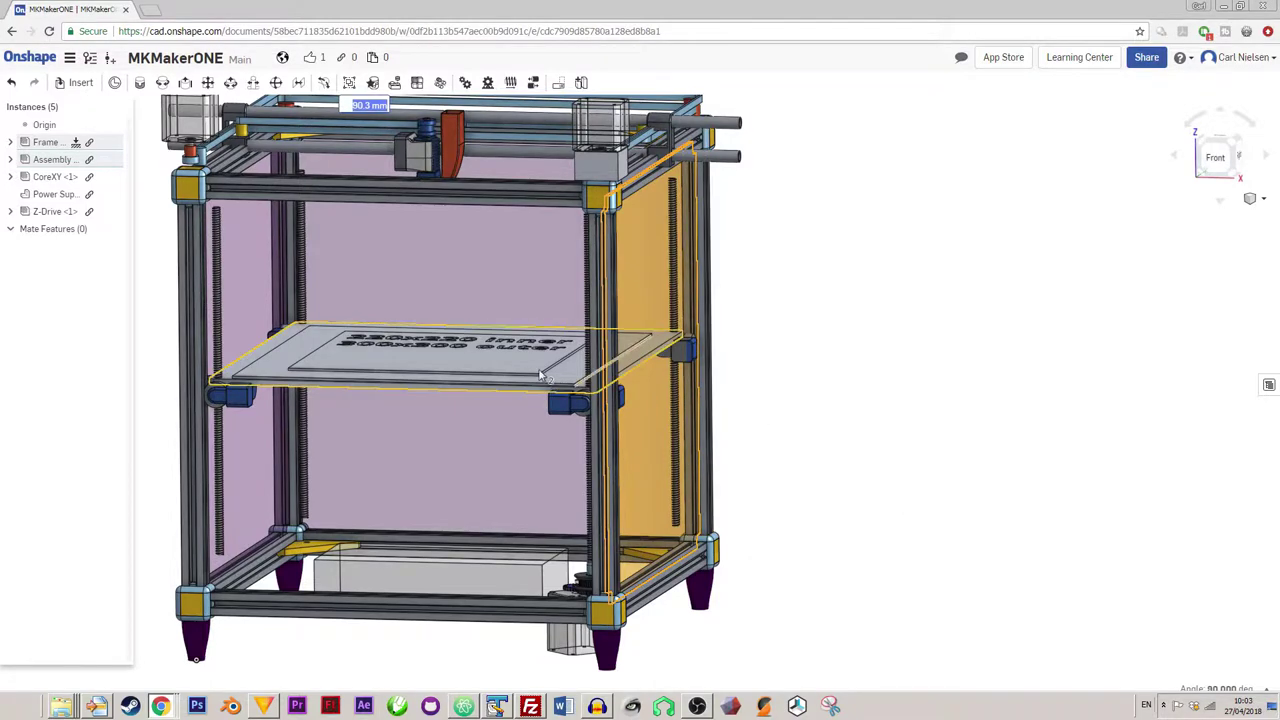
scroll(735, 400, down, 4)
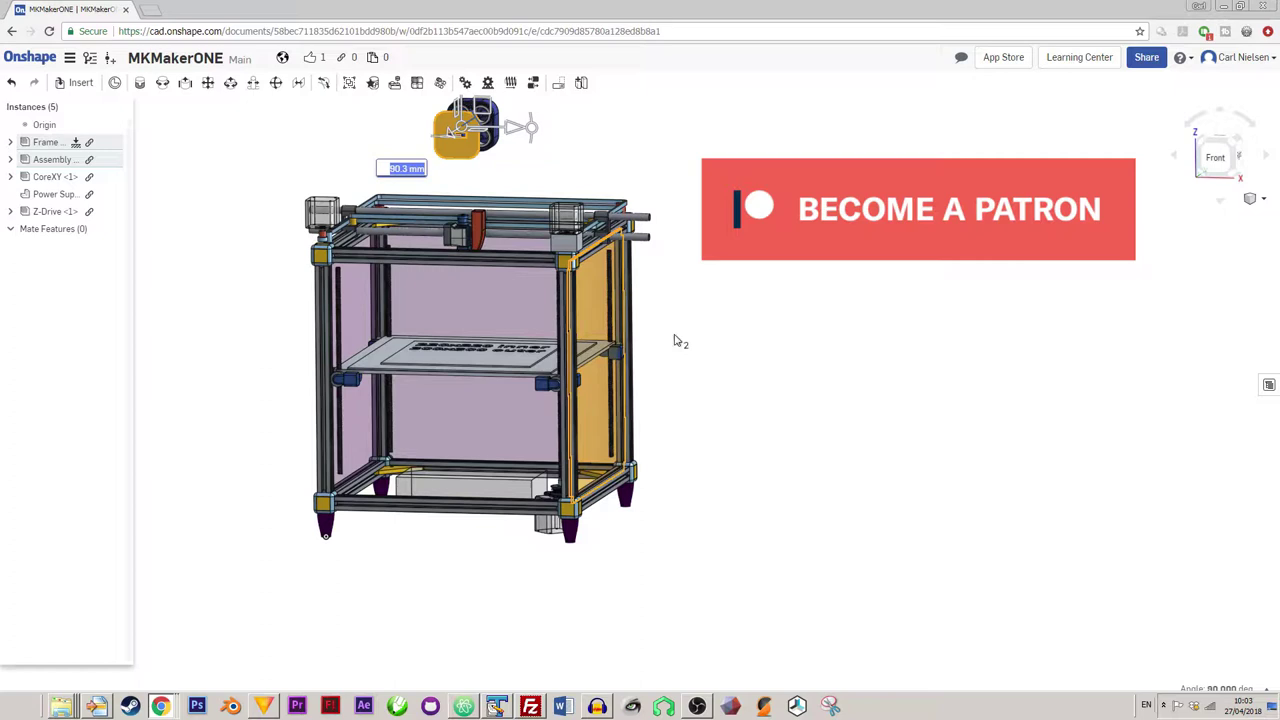
Lower the printer in view, orbit to a tilted front-right angle, and zoom in on the frame
middle_drag(674, 340, 669, 417)
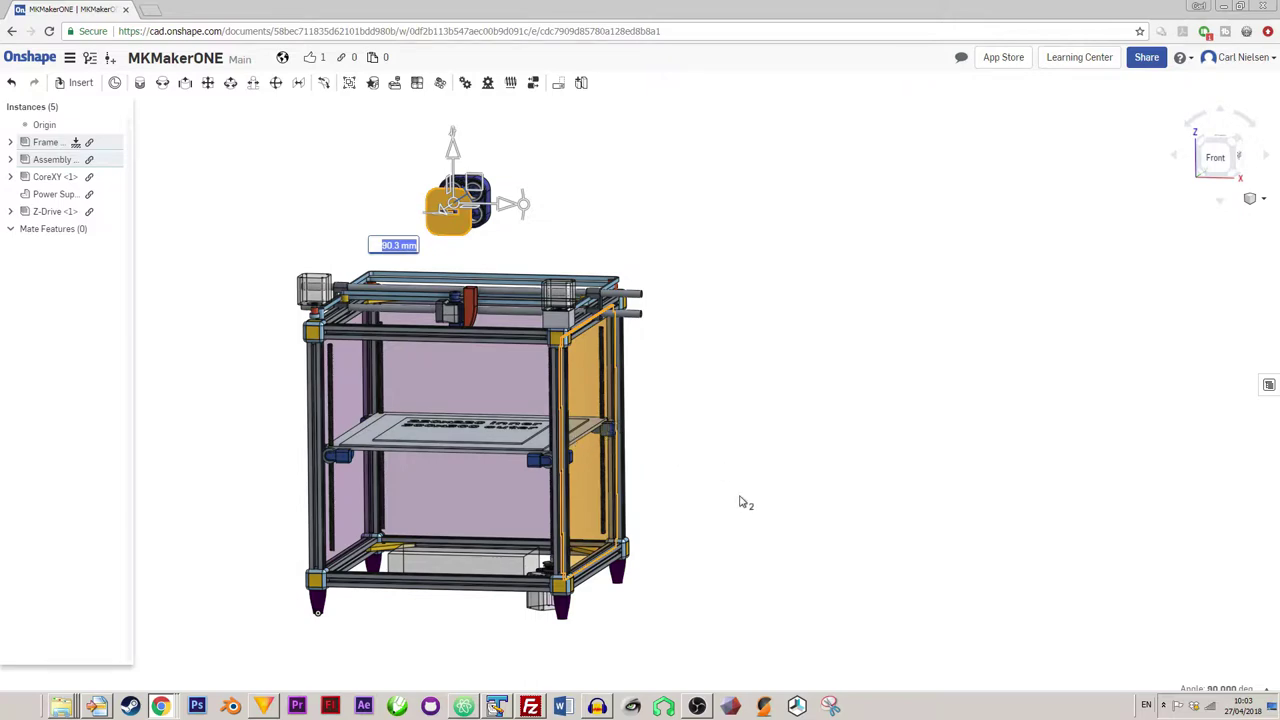
right_drag(743, 503, 679, 493)
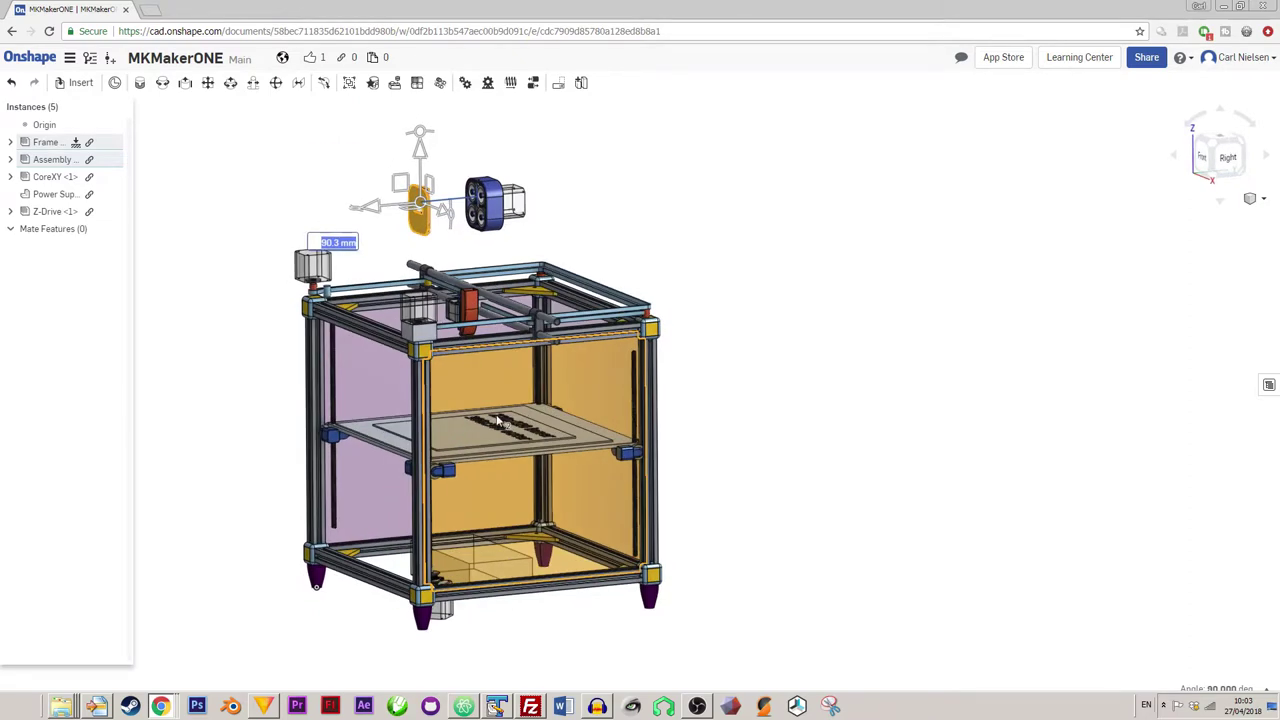
middle_drag(504, 424, 548, 458)
scroll(548, 455, up, 3)
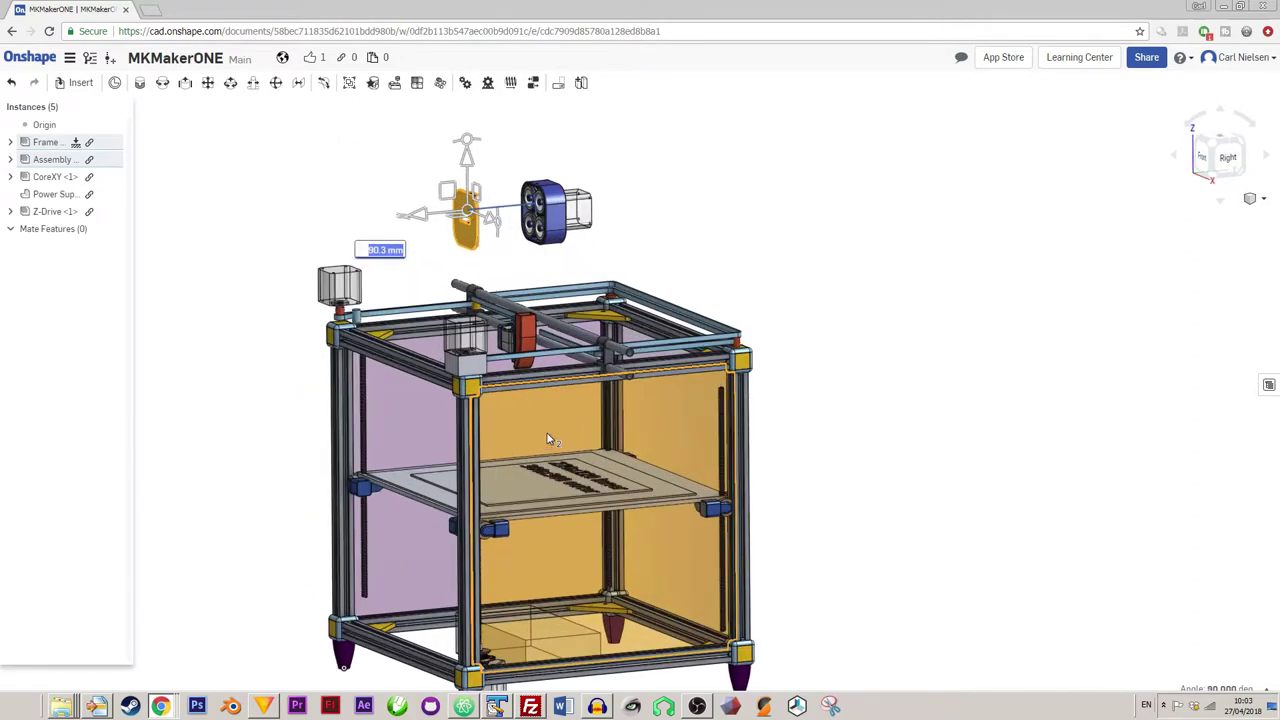
scroll(559, 445, up, 3)
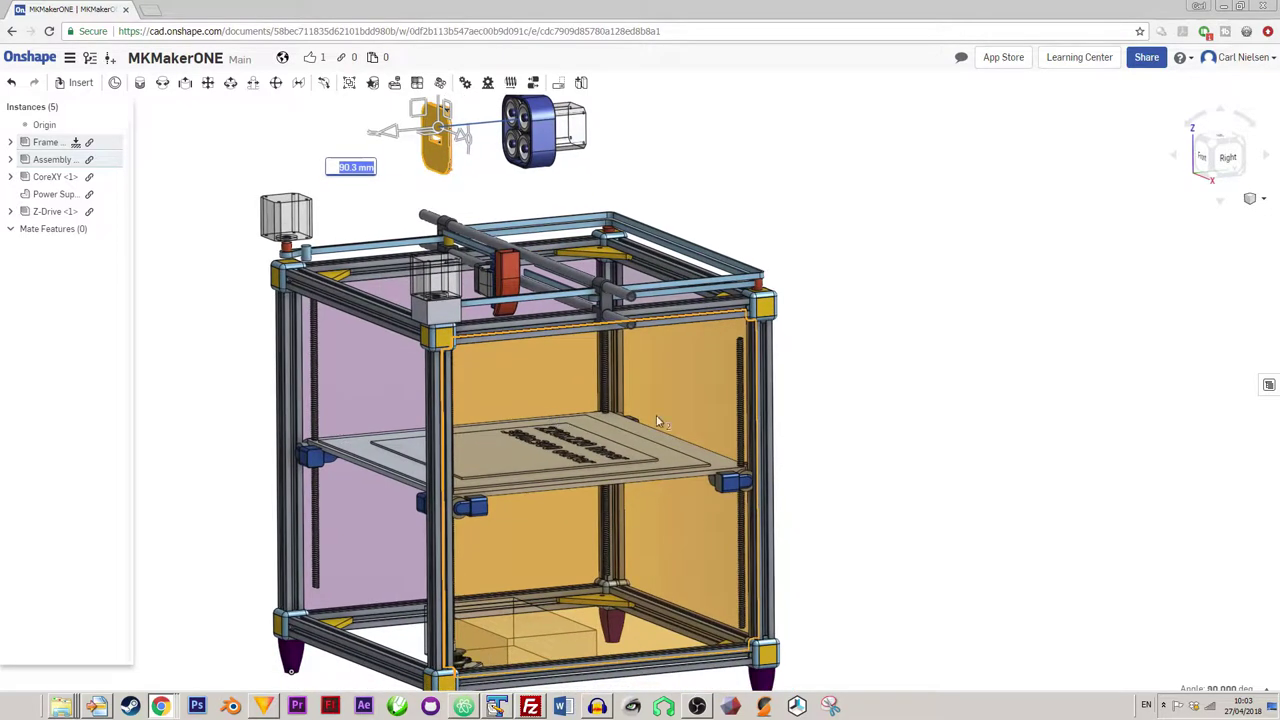
Clear the frame panel selection and zoom out to the full printer with the lifted extruder lid
click(827, 420)
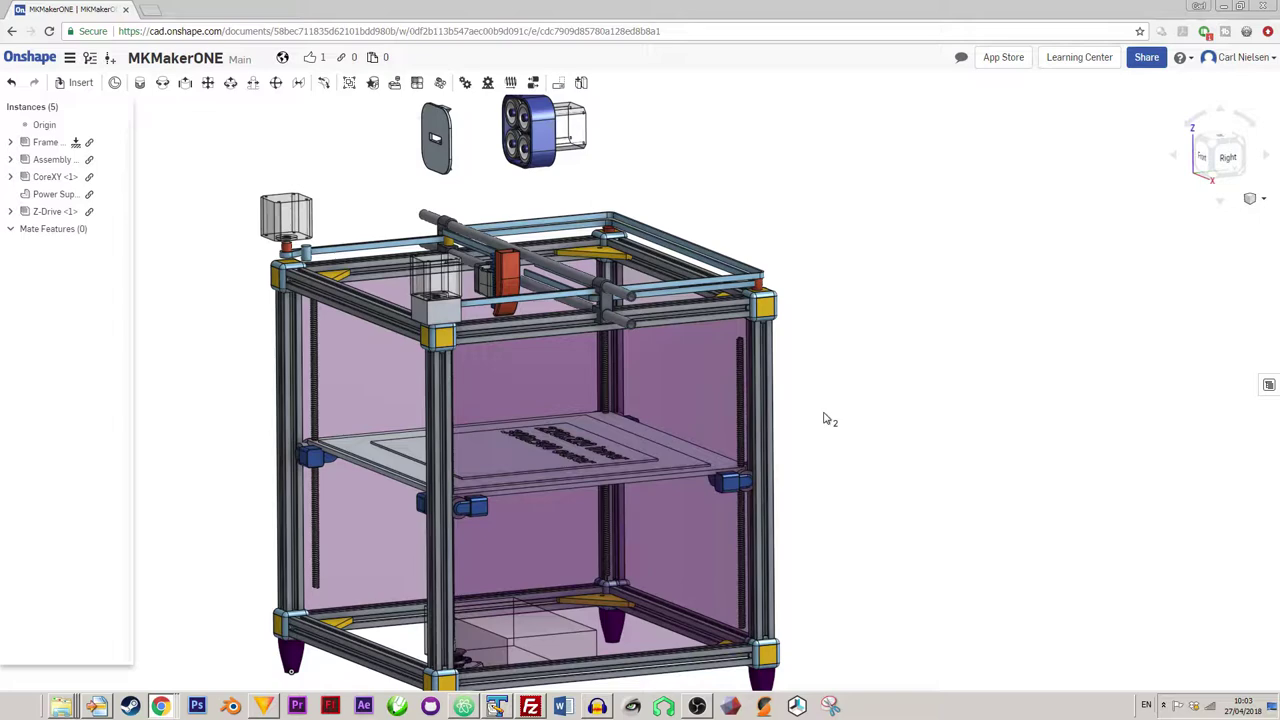
scroll(637, 390, down, 2)
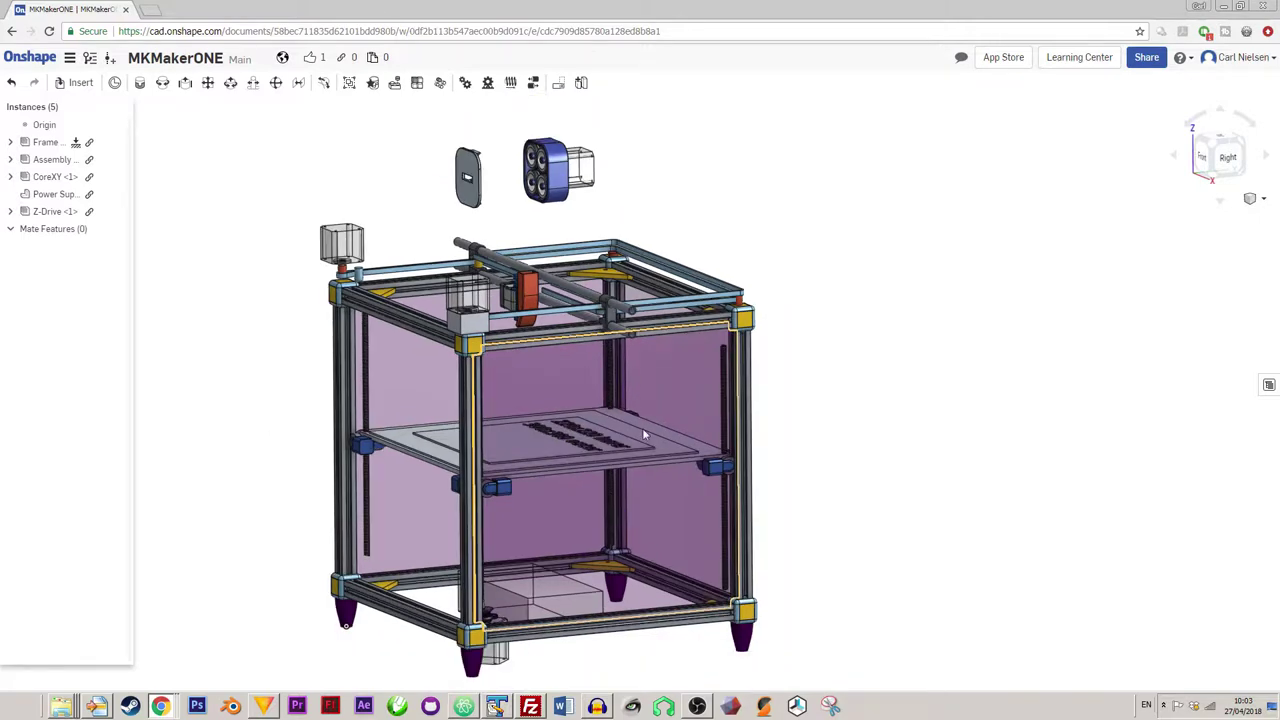
middle_drag(645, 434, 649, 424)
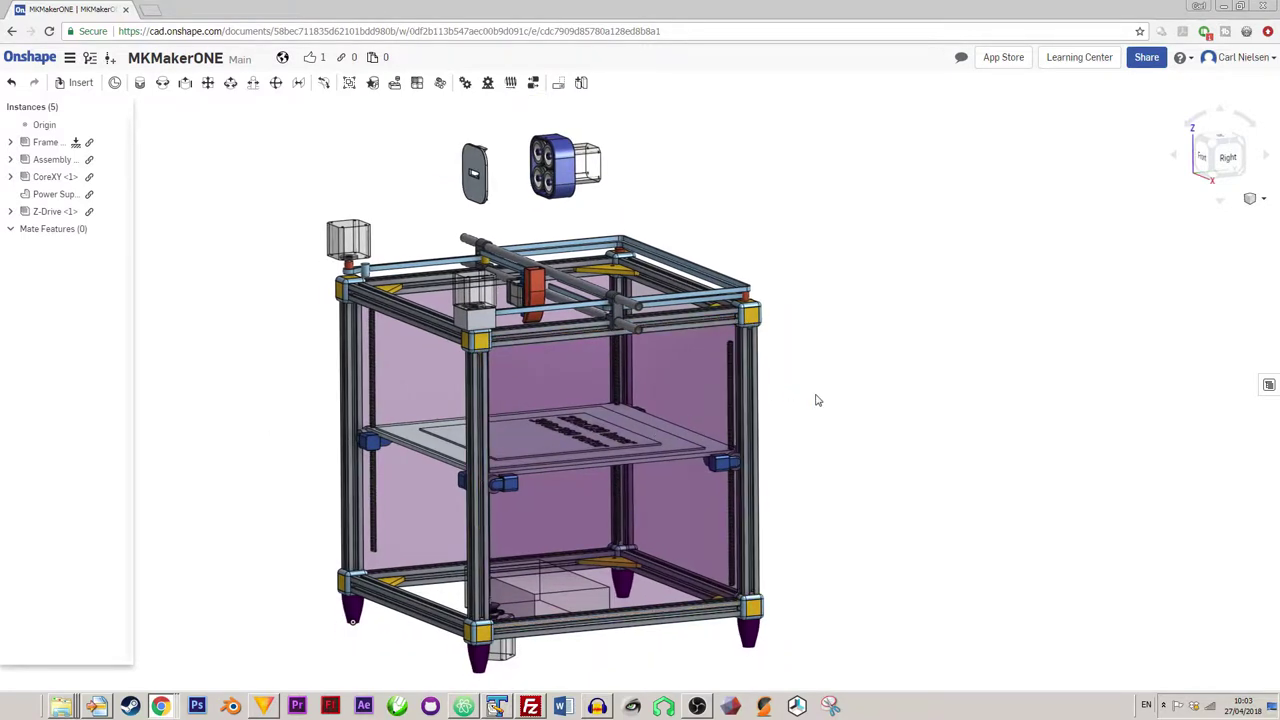